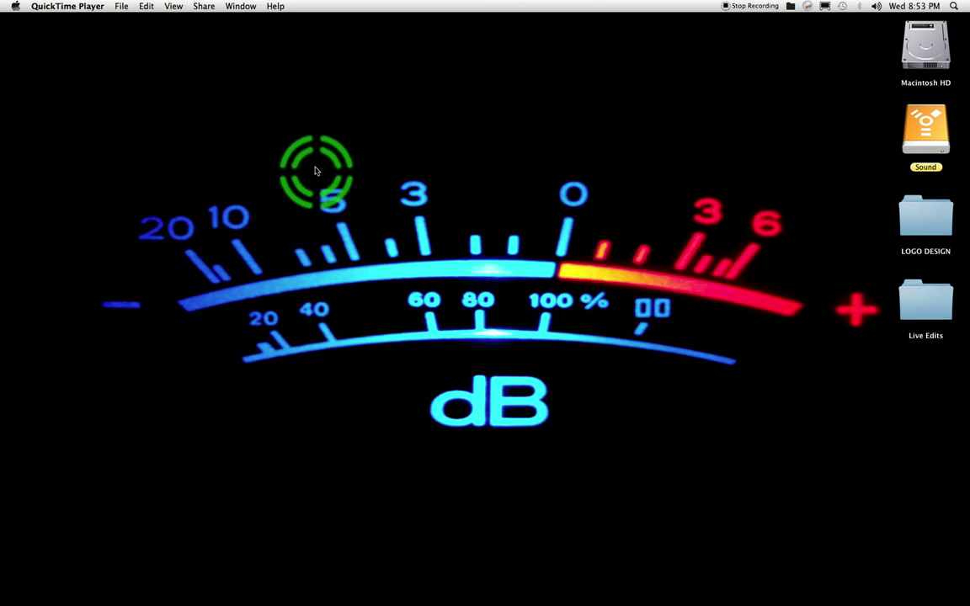
View the STEIM junXion v4.5 product page with its web address and demo download section
mouse_move(969, 439)
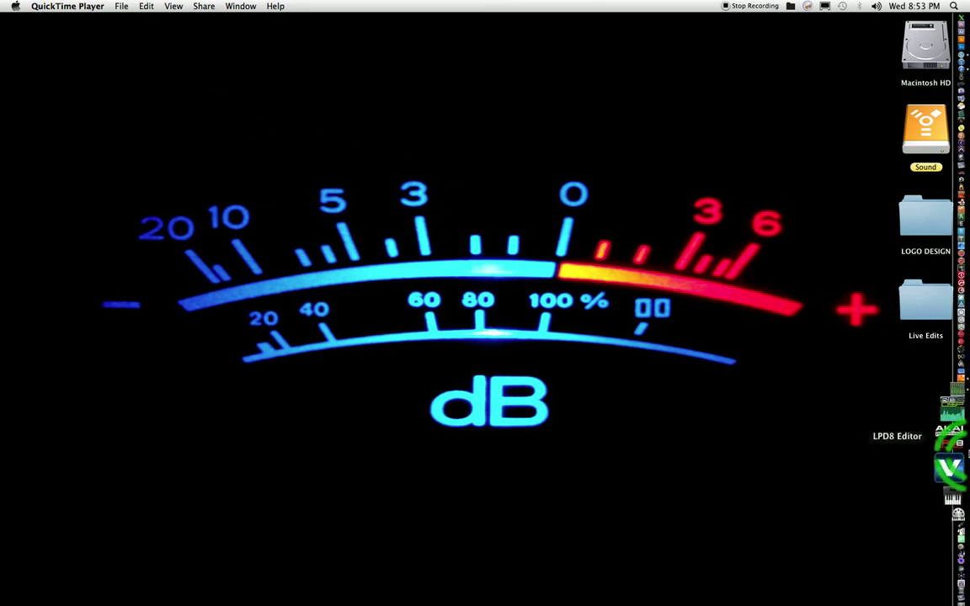
left_click(959, 587)
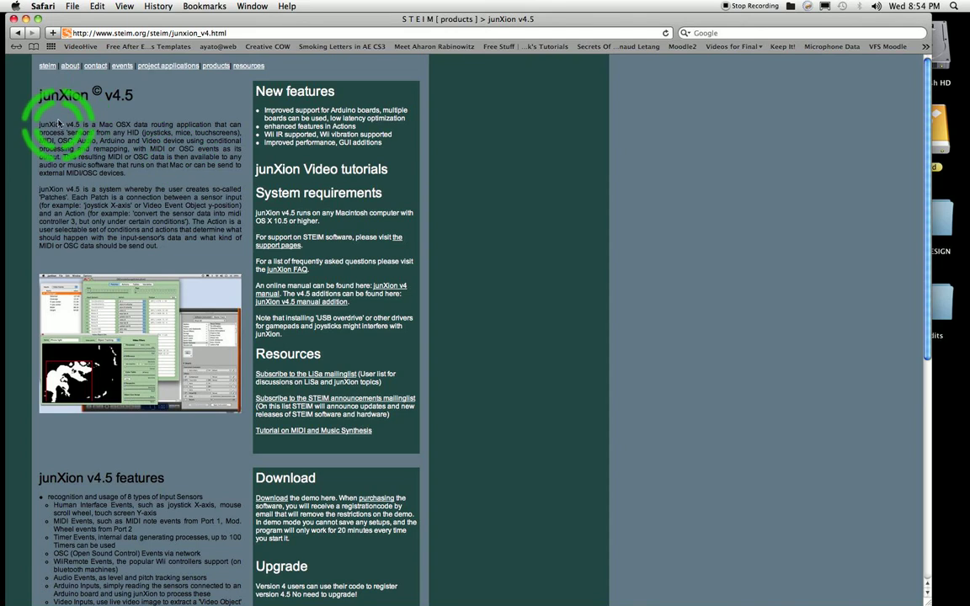
left_click(214, 32)
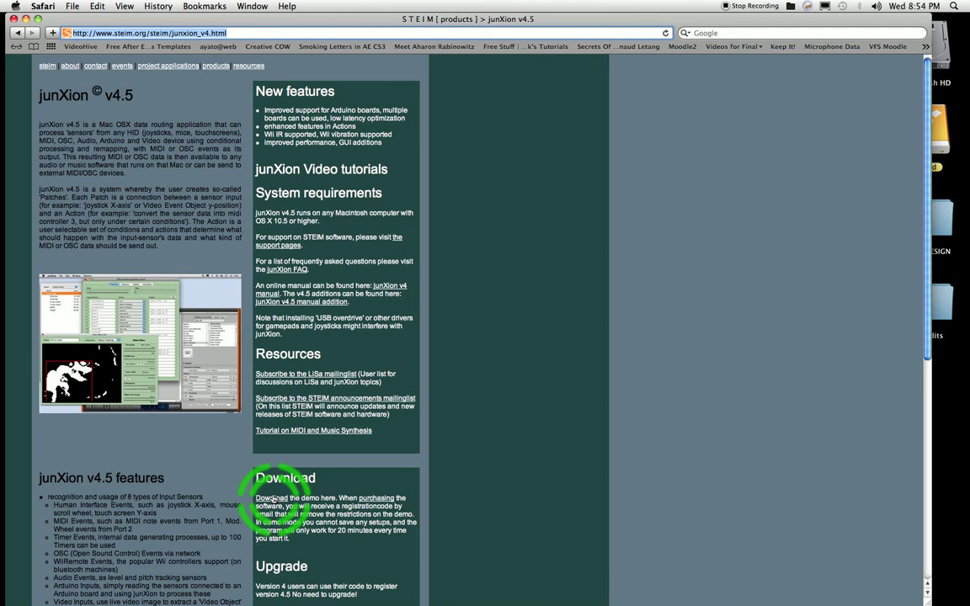
key("super+h")
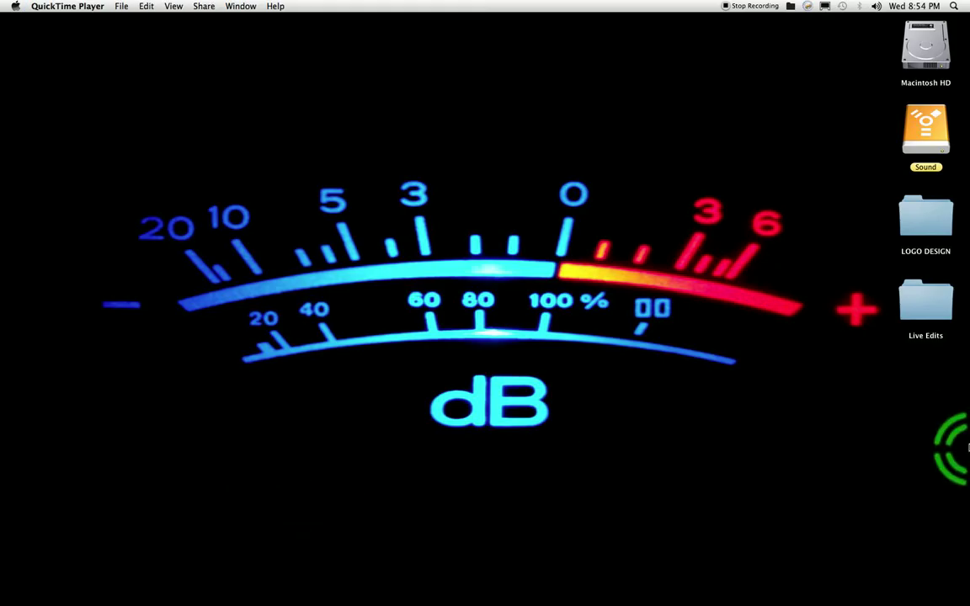
Launch junXion and dismiss its start-up screen to reach an untitled document
mouse_move(969, 483)
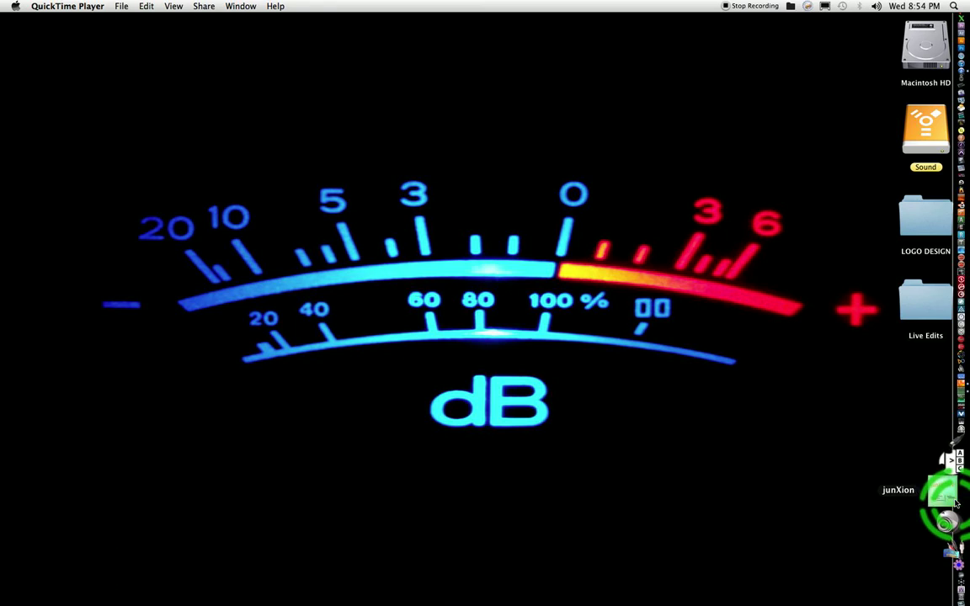
left_click(955, 503)
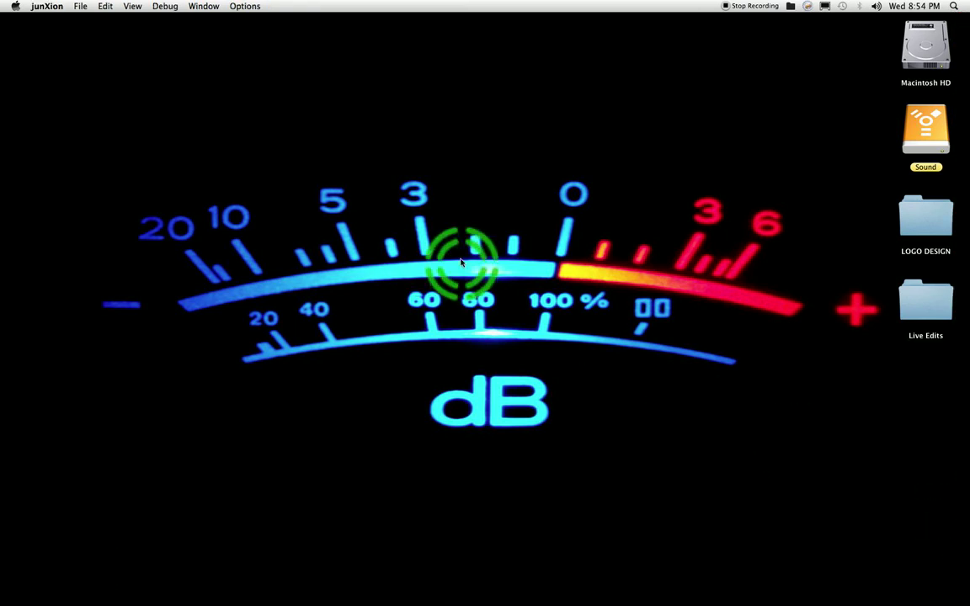
left_click(193, 113)
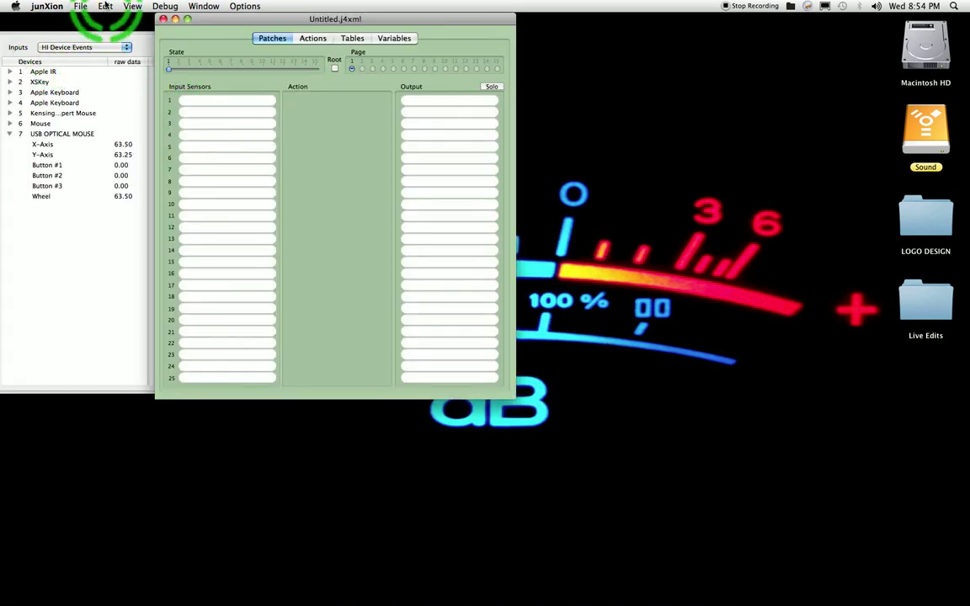
Confirm the Sony HD Eye for PS3 camera as the video source in the video settings
left_click(105, 6)
left_click(119, 133)
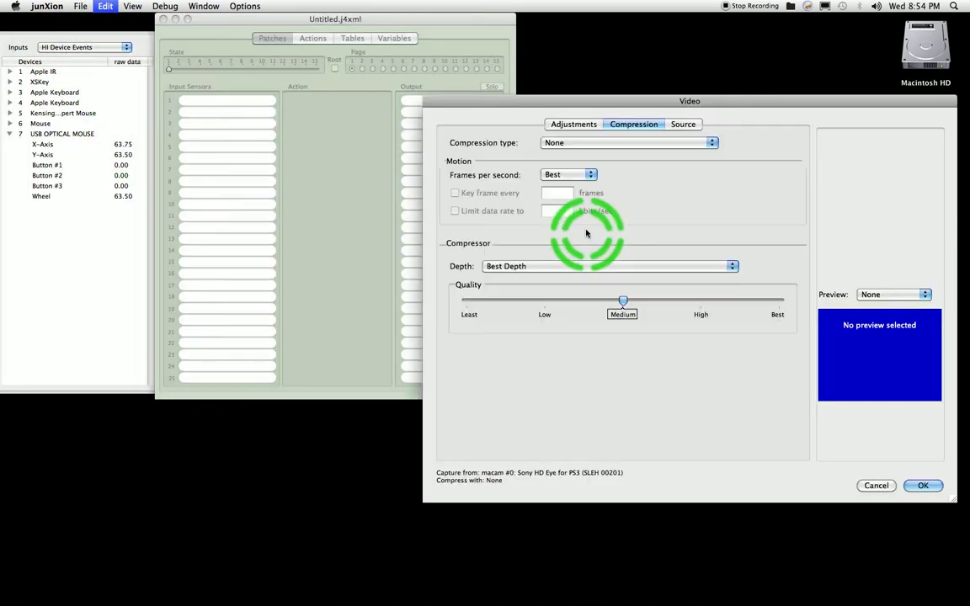
left_click(682, 124)
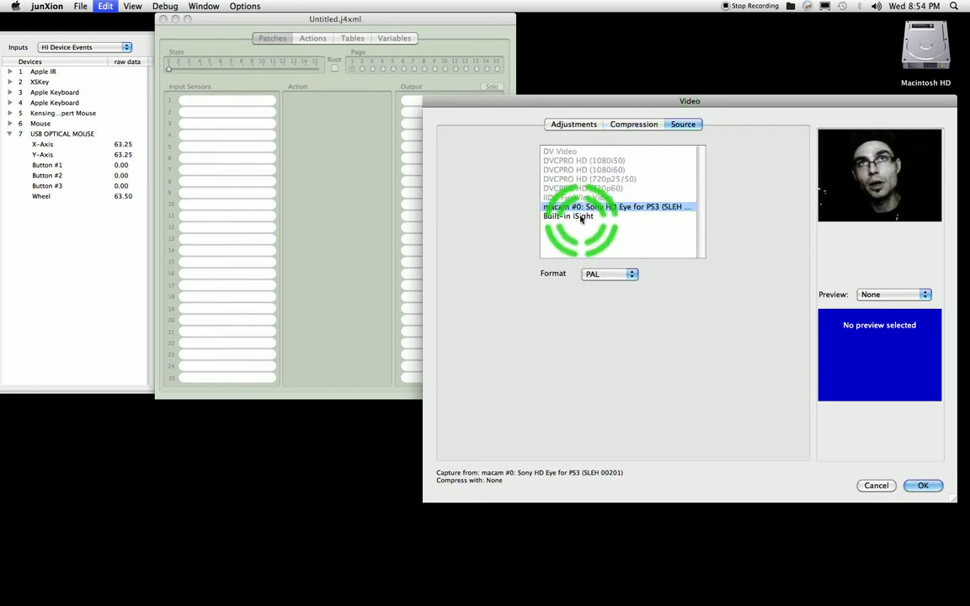
left_click(929, 487)
left_click(212, 190)
Show the Video Events inputs, open Object 1 for editing and place its editor beside the patches window
left_click(72, 50)
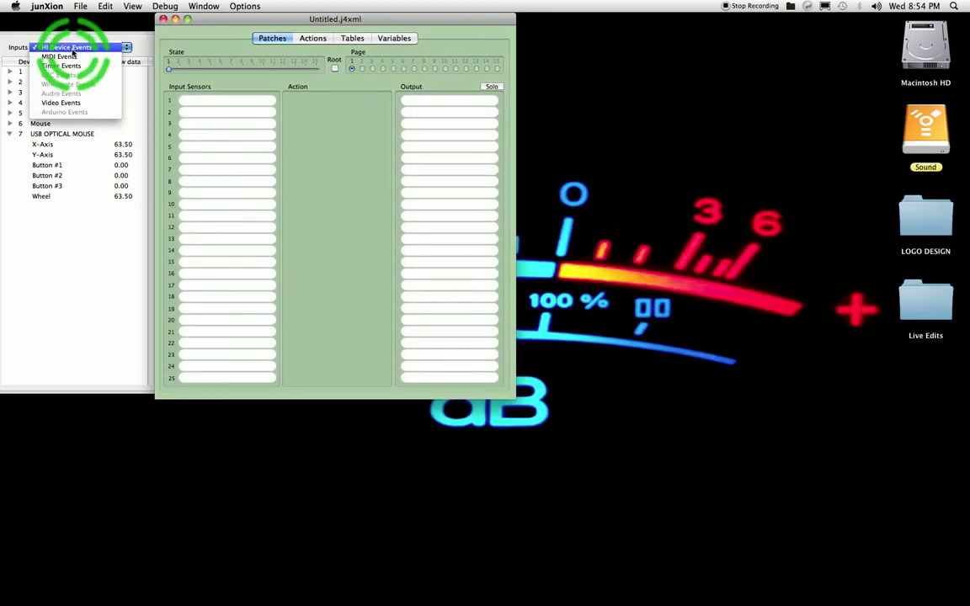
left_click(59, 104)
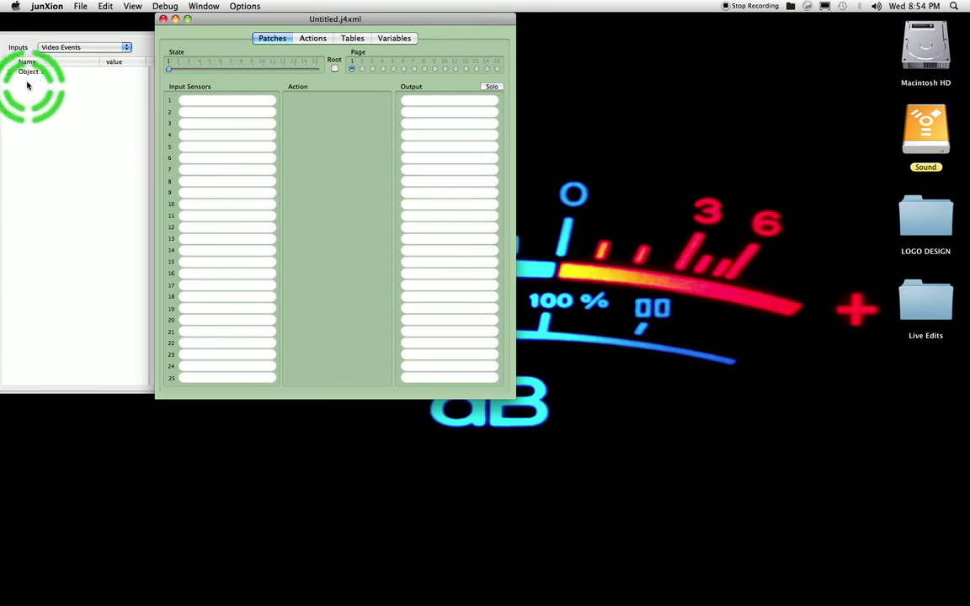
double_click(31, 73)
left_click_drag(386, 183, 645, 6)
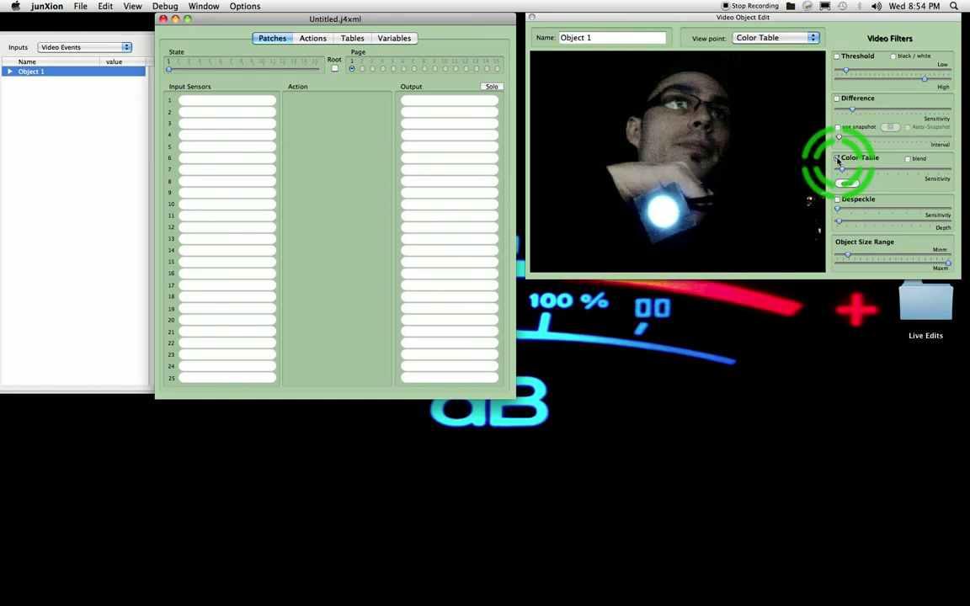
Isolate the white light with a blended Color Table sampled from it and a Threshold filter with High at maximum
left_click(837, 158)
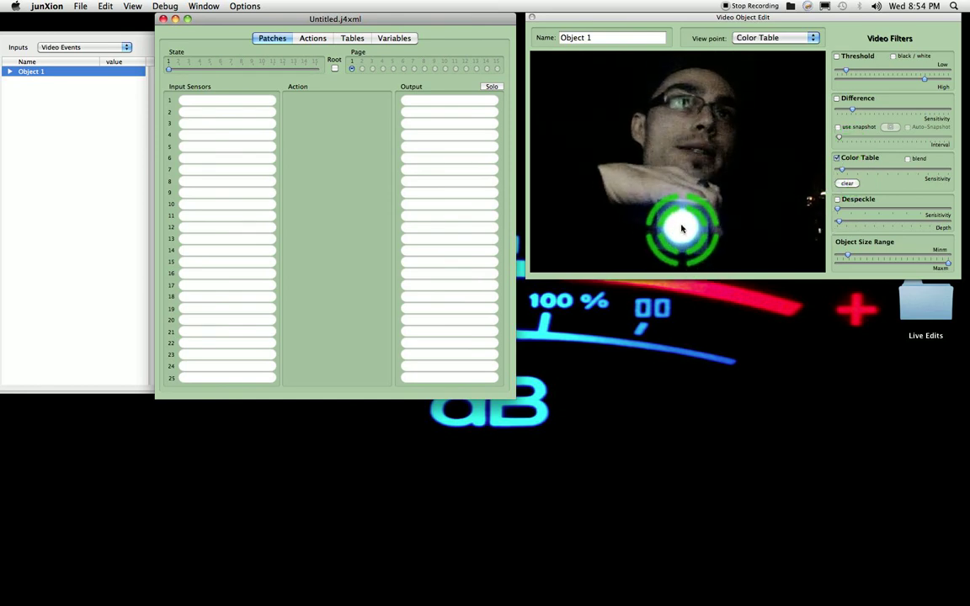
left_click(682, 229)
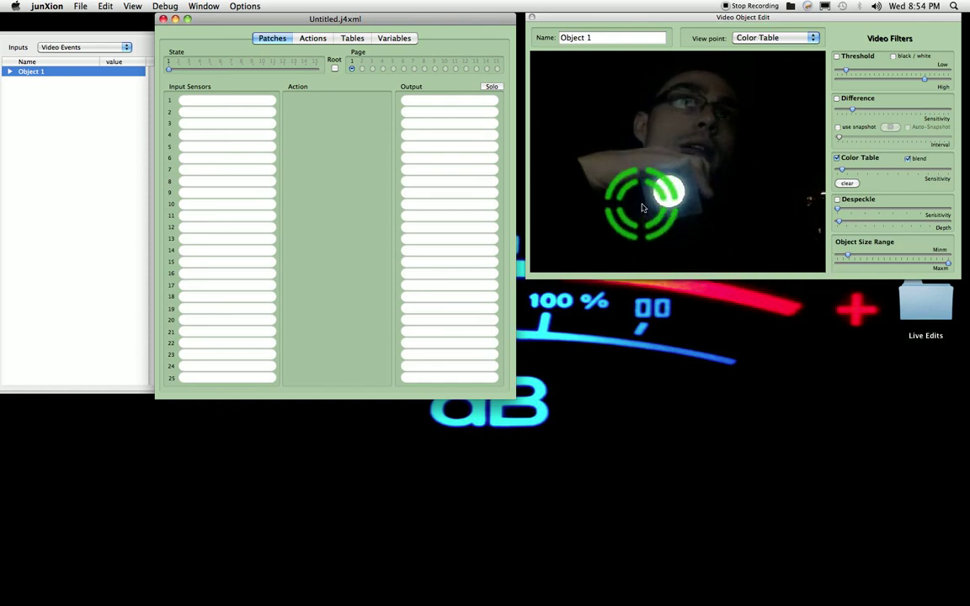
left_click(837, 57)
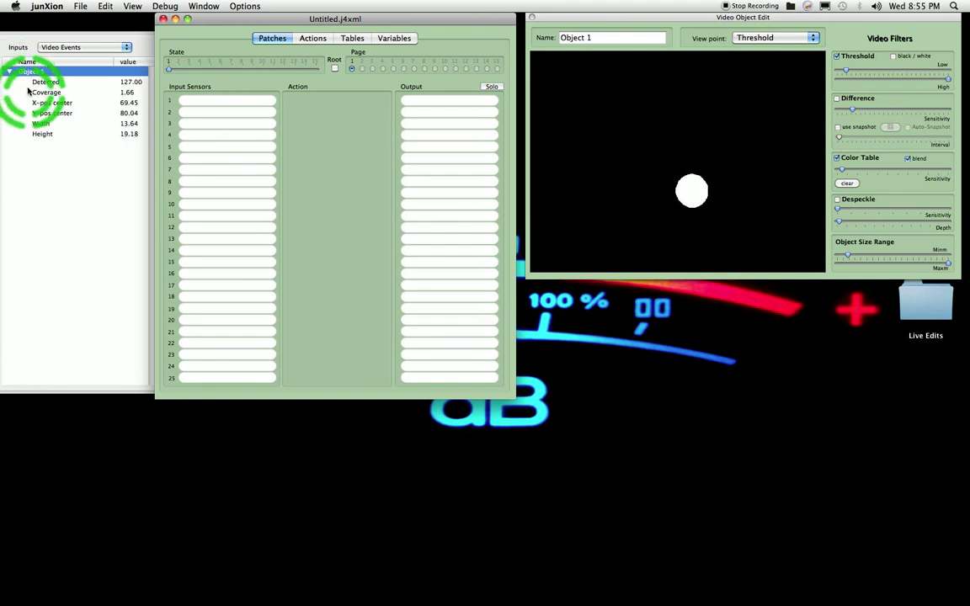
Patch Object 1's X-pos center, Y-pos center, Width and Height into input sensors 1 to 4
left_click(44, 103)
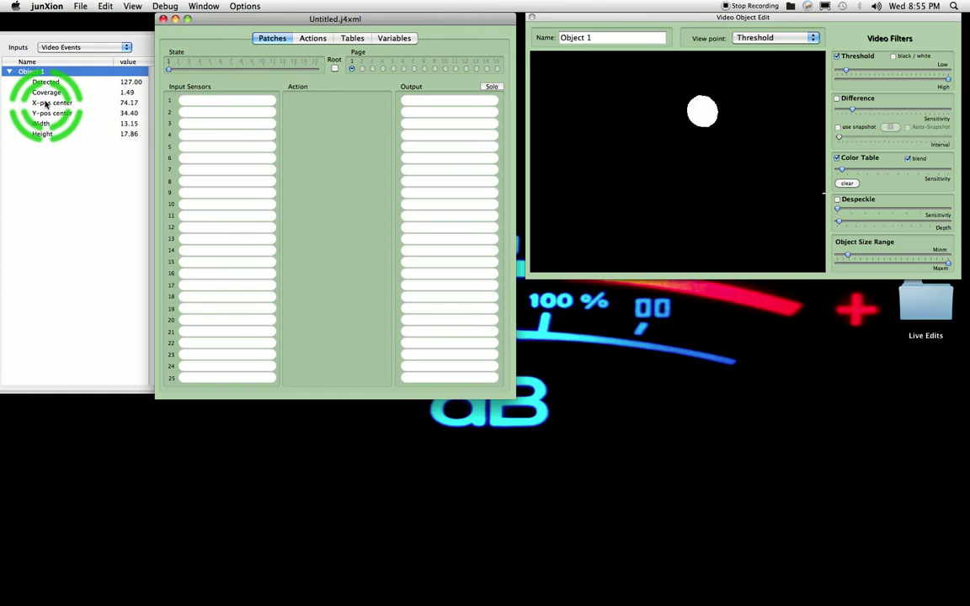
left_click(47, 140)
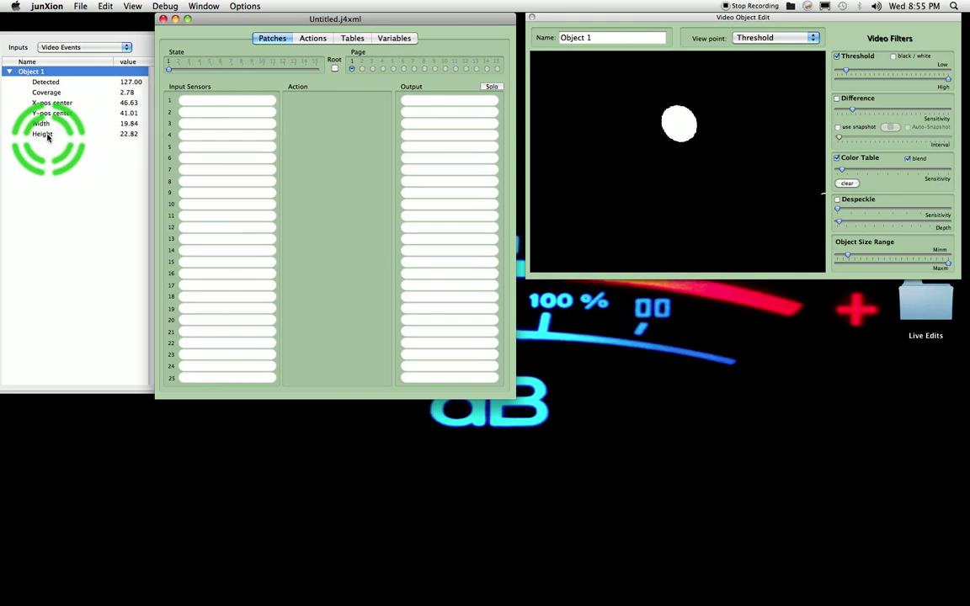
left_click_drag(49, 103, 203, 103)
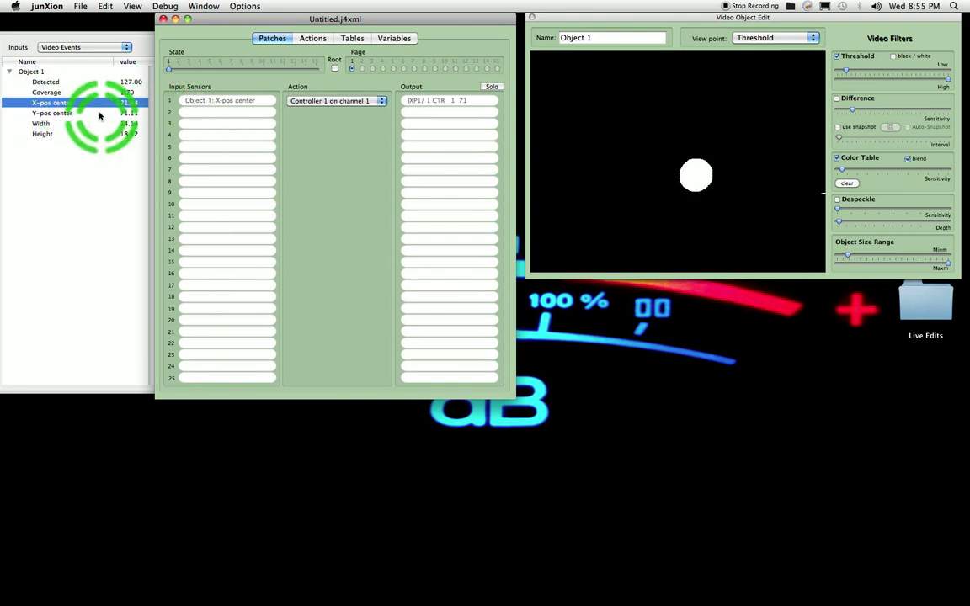
left_click_drag(52, 113, 210, 124)
left_click_drag(100, 133, 191, 136)
left_click_drag(62, 133, 200, 135)
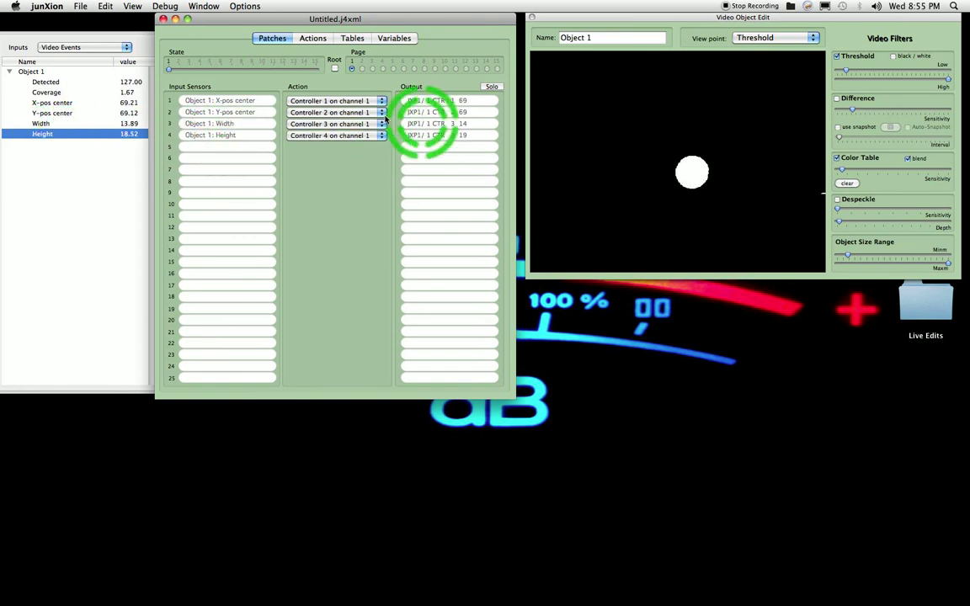
Make the Controller 1 action output a Note Event with a variable note number taken from data, sending only changes
left_click(313, 39)
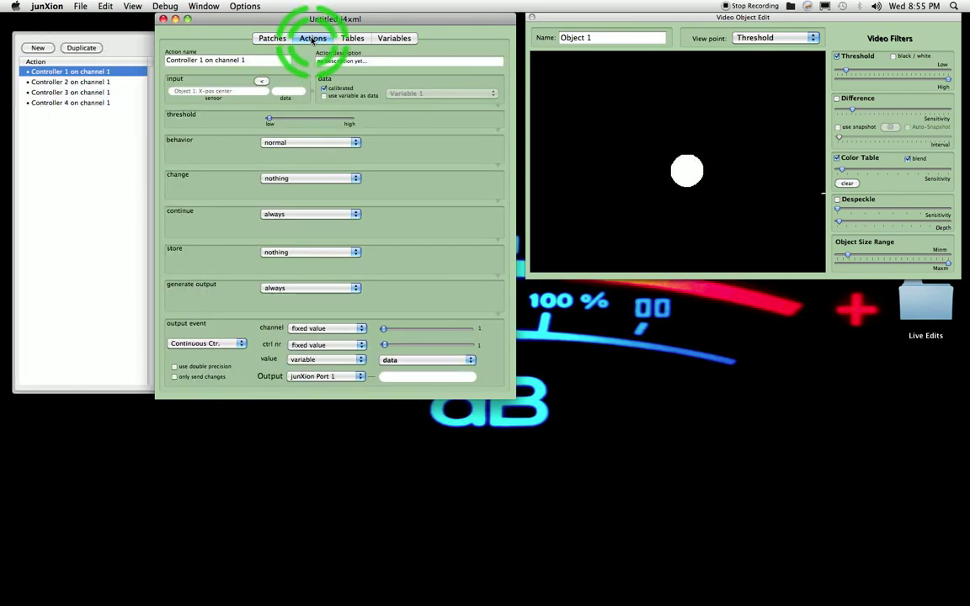
left_click(74, 74)
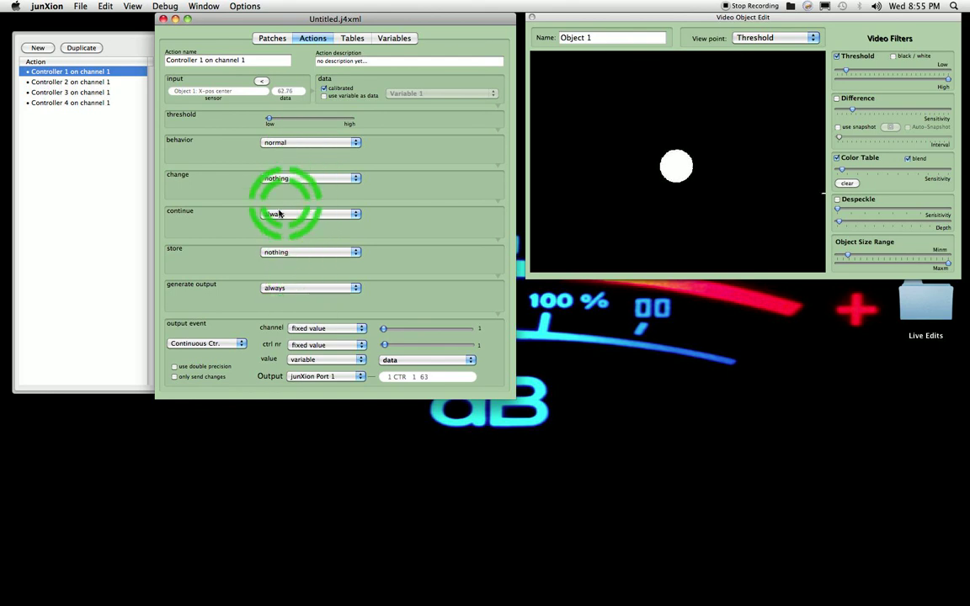
left_click(215, 343)
left_click(206, 325)
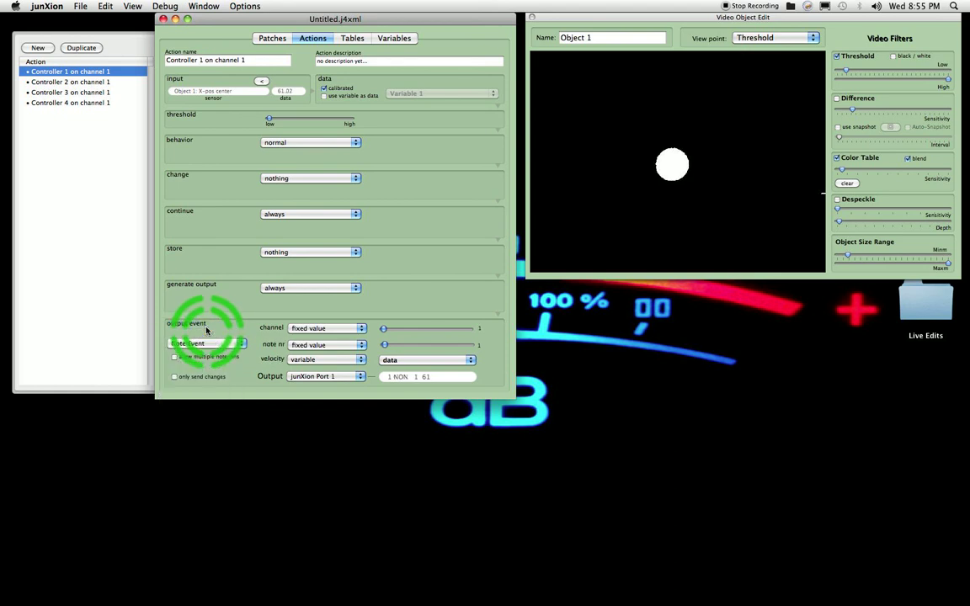
left_click(307, 346)
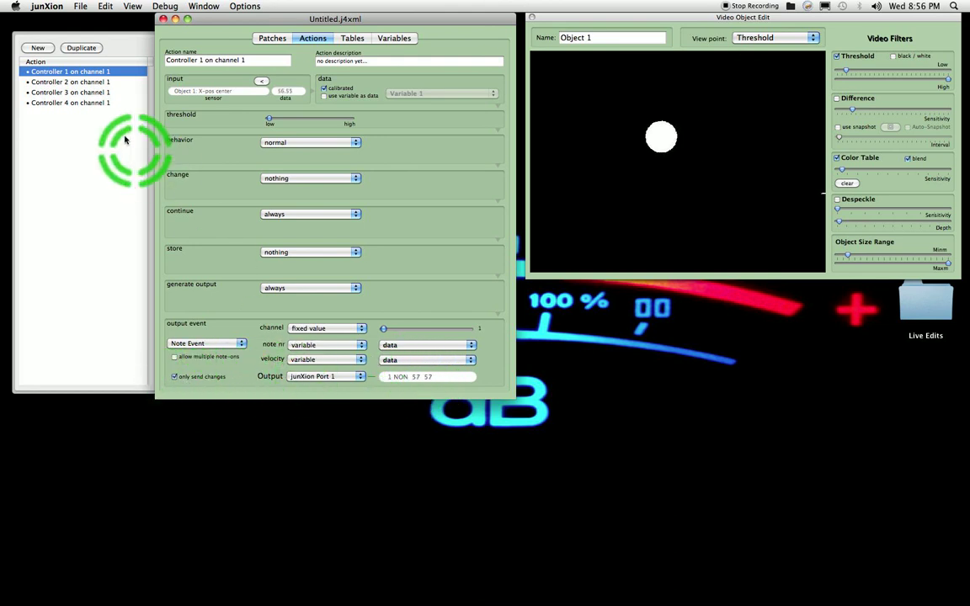
Change the Controller 2 action's output event to Pitch Bend and make it send only changes
left_click(86, 82)
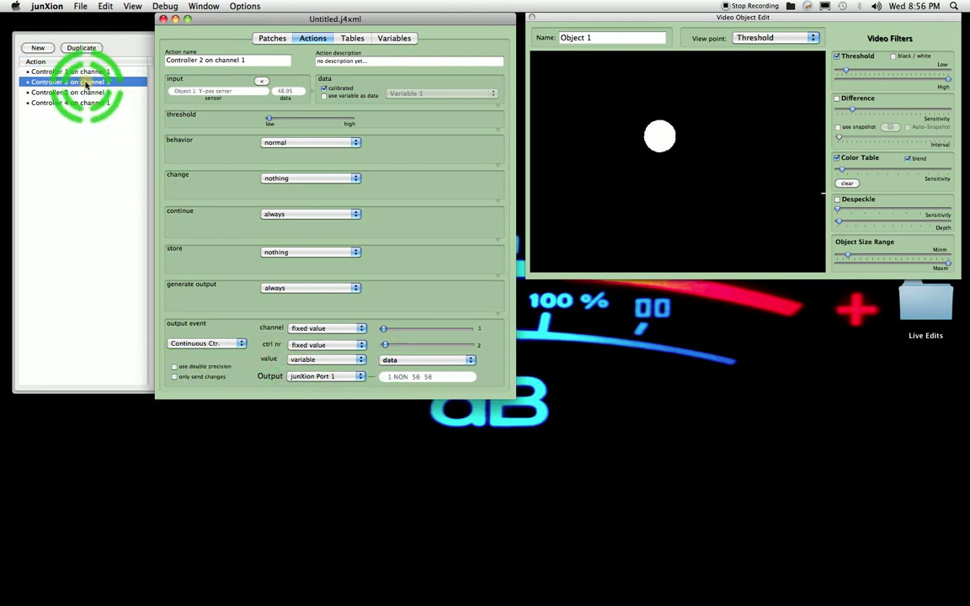
left_click(202, 343)
left_click(197, 373)
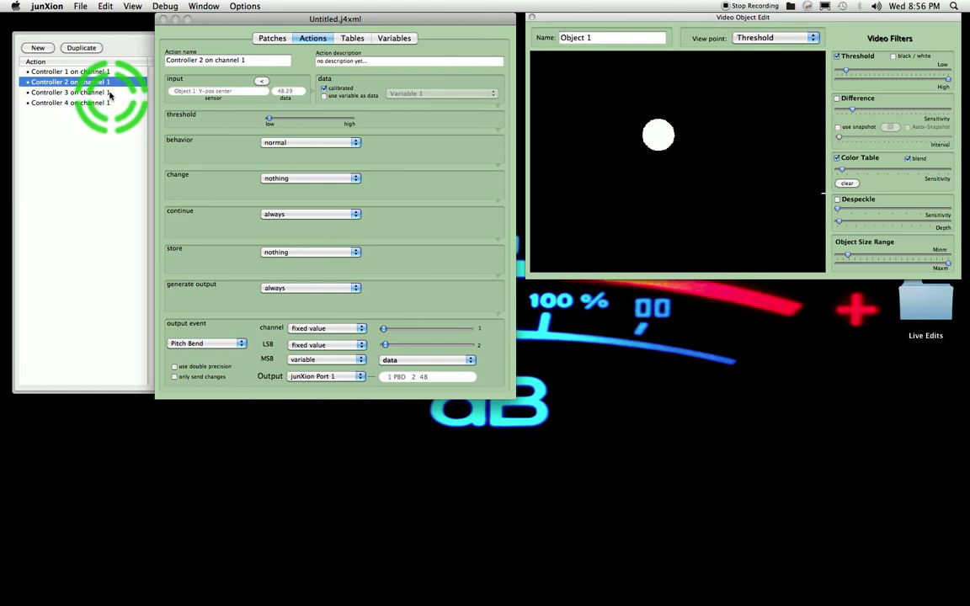
left_click(174, 376)
Set the Controller 3 action's controller number to variable
left_click(79, 92)
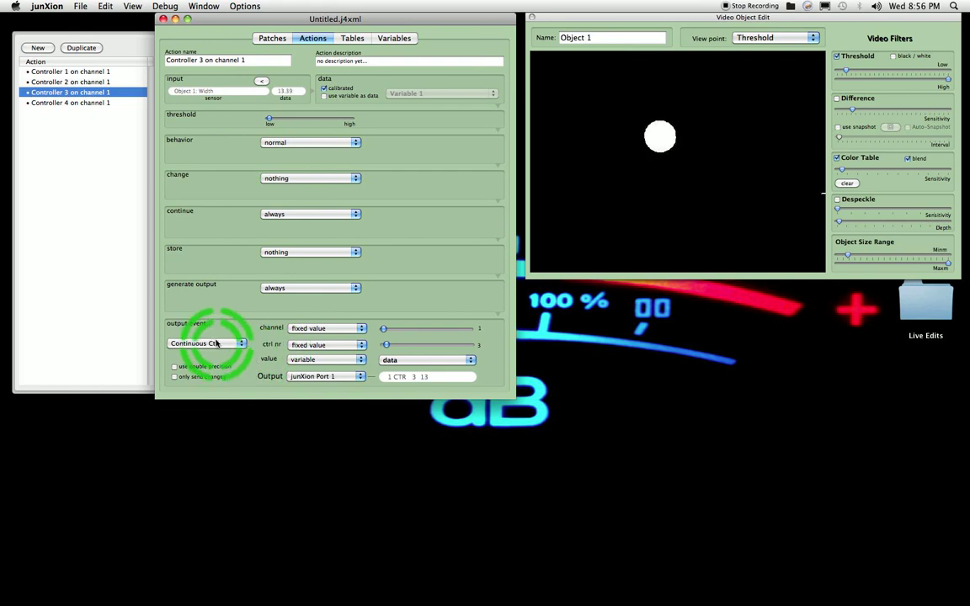
left_click(307, 345)
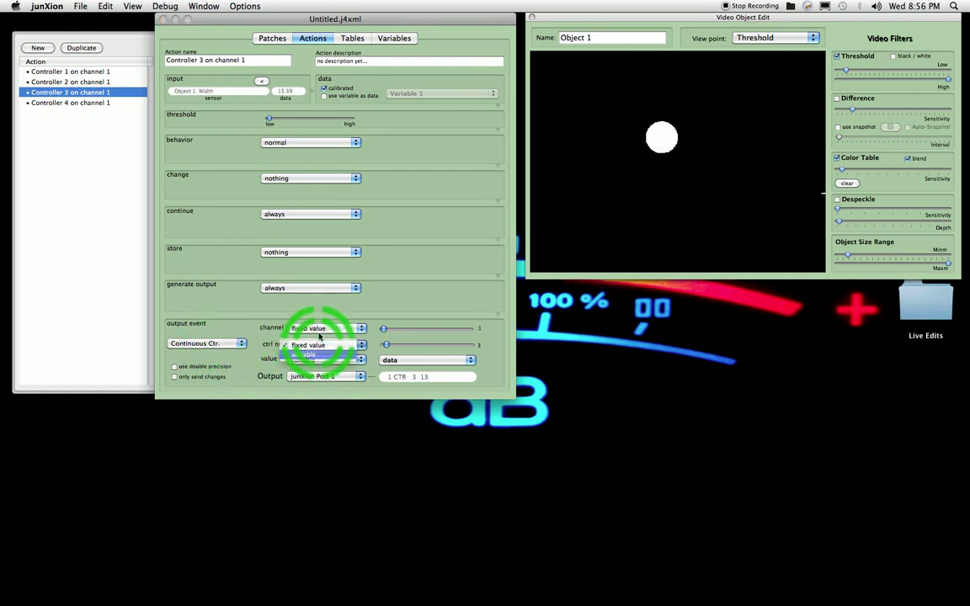
left_click(314, 353)
Set the Controller 4 action to channel 6 with a variable controller number, and make Controllers 4 and 3 send only changes
left_click(73, 102)
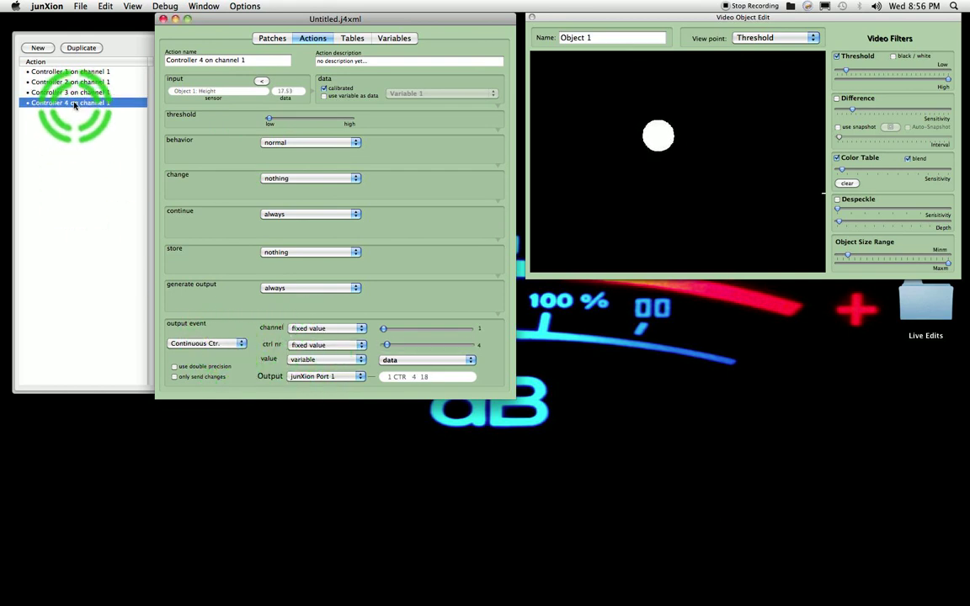
left_click_drag(383, 330, 411, 329)
left_click(327, 344)
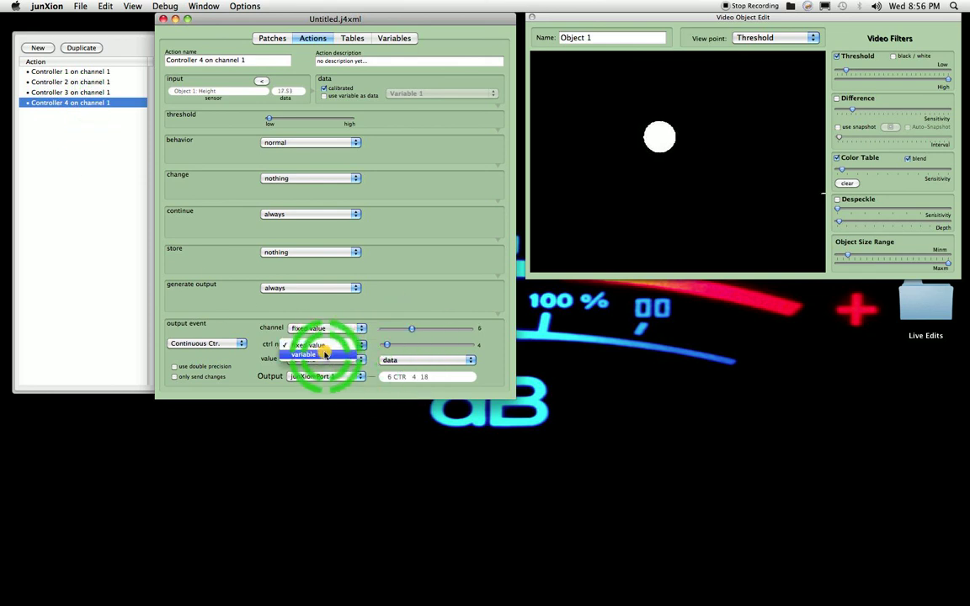
left_click(316, 355)
left_click(174, 376)
left_click(74, 92)
left_click(172, 376)
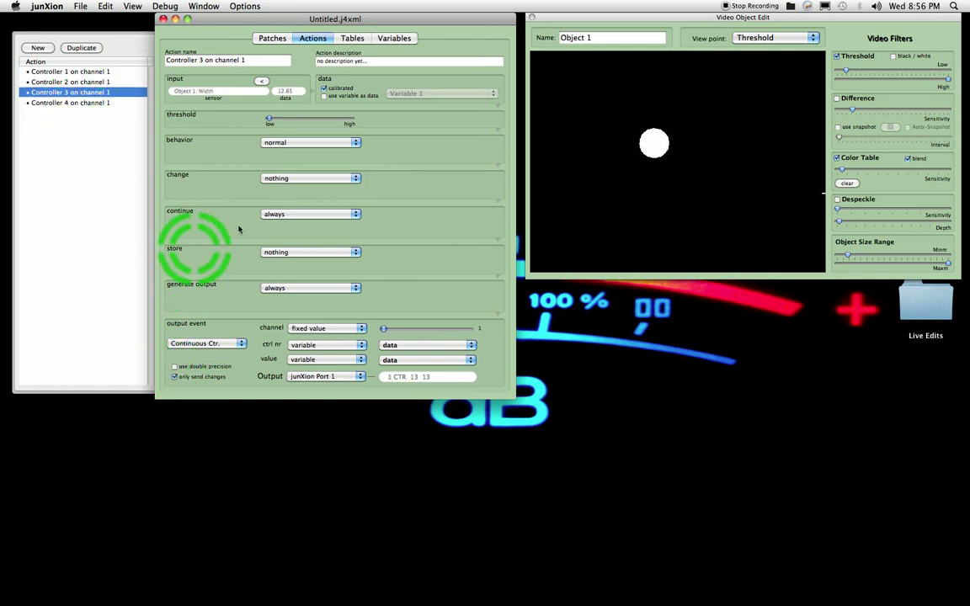
Launch the Massive synthesizer alongside junXion
mouse_move(964, 522)
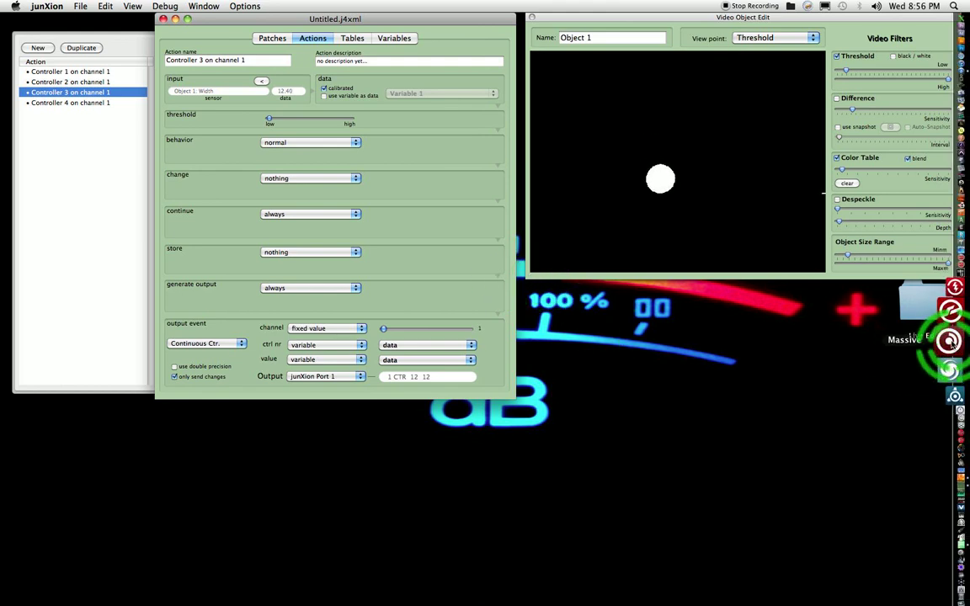
left_click(951, 340)
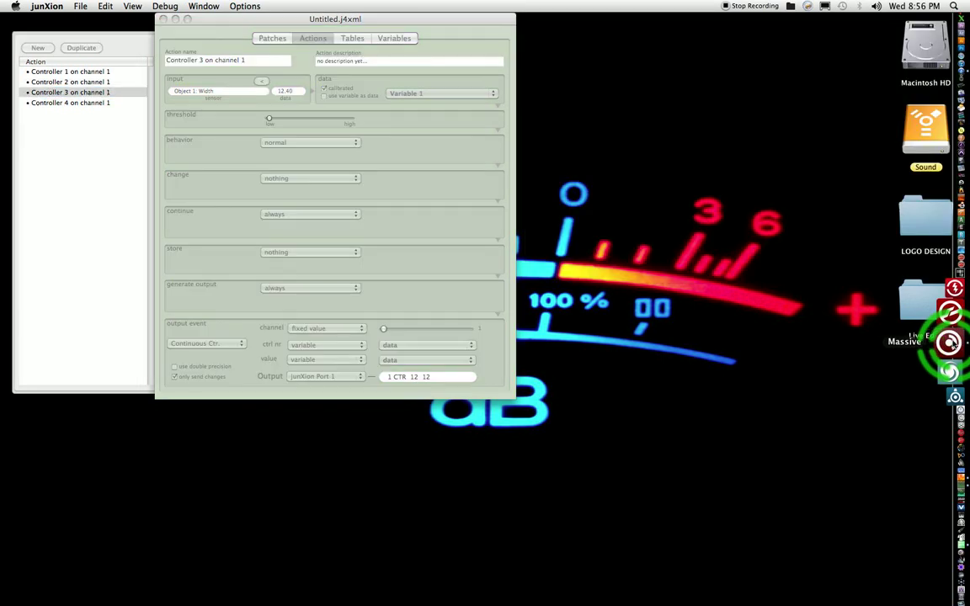
left_click(311, 19)
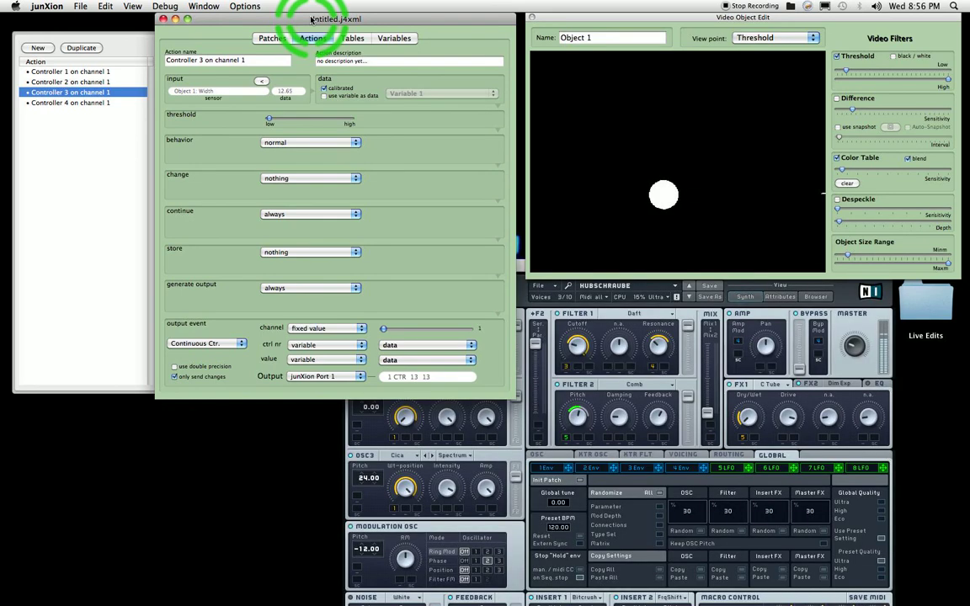
Open Massive's audio and MIDI settings and make sure JunXion Port 1 is on as a MIDI input
left_click(762, 335)
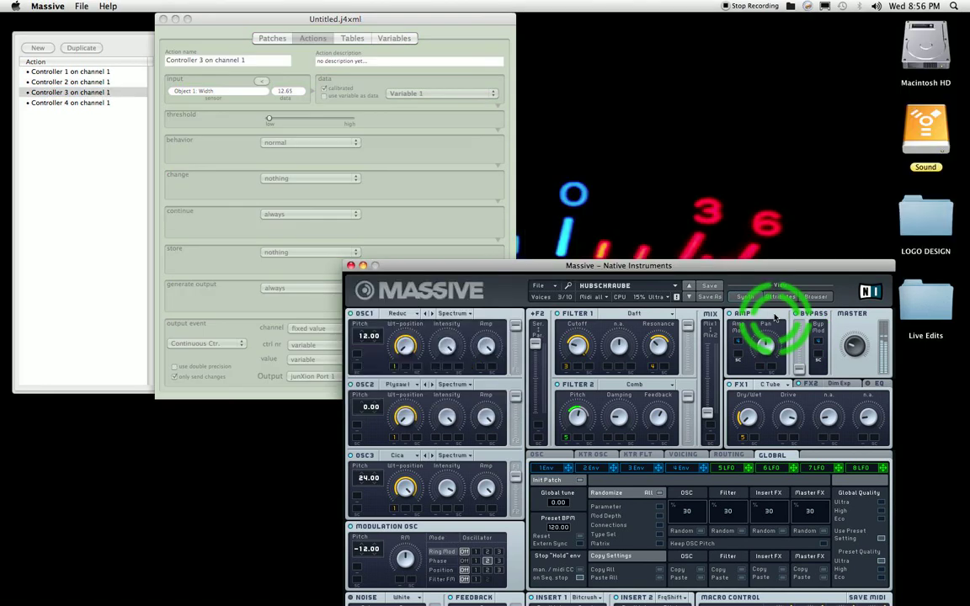
left_click(560, 292)
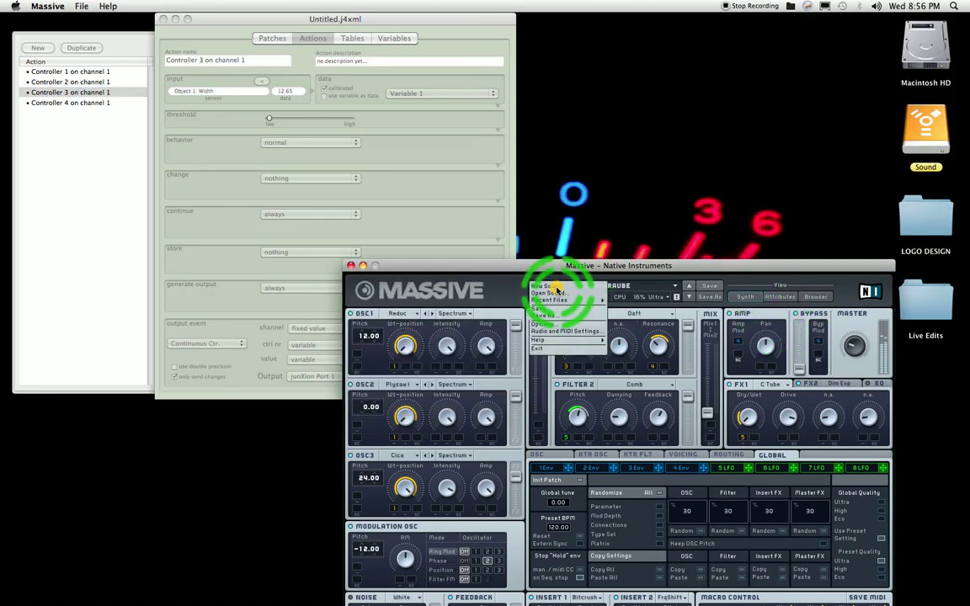
left_click(567, 332)
left_click_drag(627, 392, 515, 314)
left_click(513, 314)
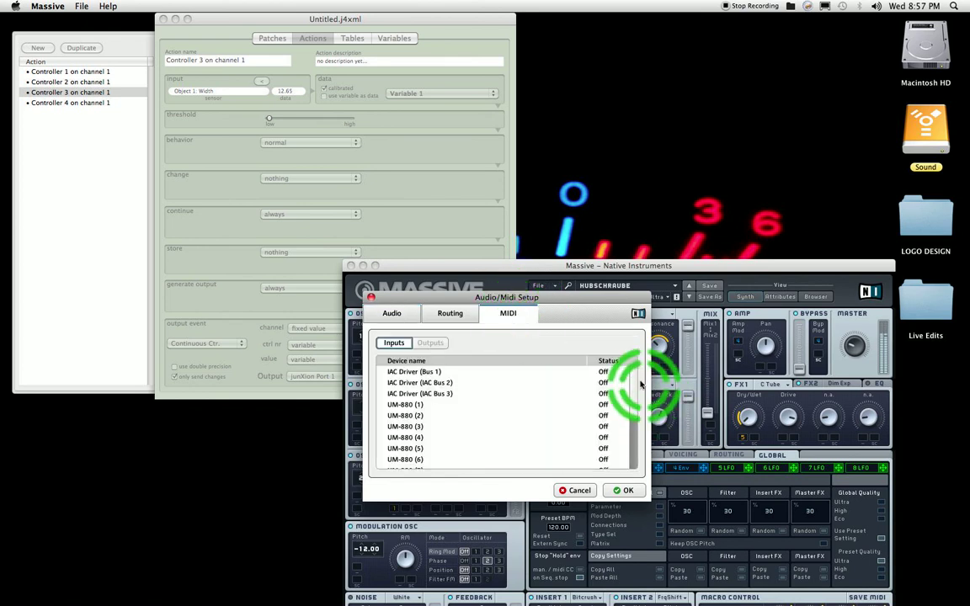
left_click_drag(635, 384, 630, 431)
left_click(433, 443)
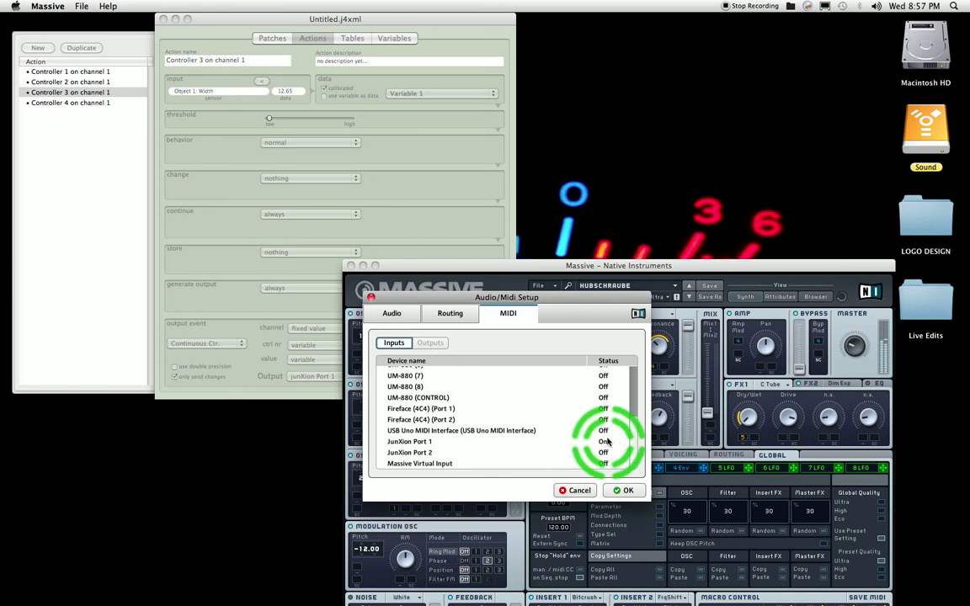
Check the Controller 3 action's output port in junXion against Massive's MIDI input, and accept Massive's audio and MIDI settings
left_click(305, 391)
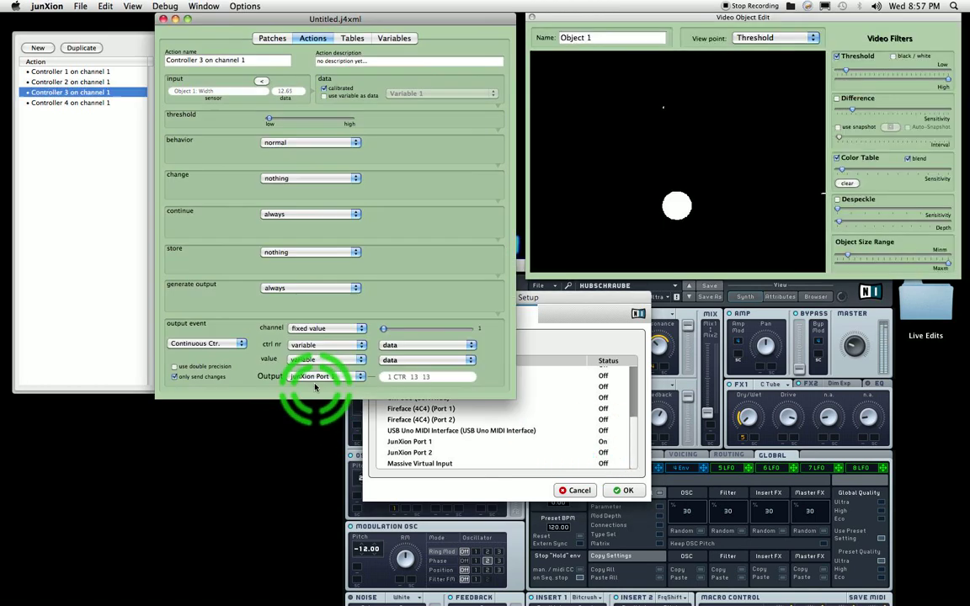
left_click(463, 416)
left_click(627, 492)
Load the HOLZ preset in Massive, move its window clear of the junXion editor, and switch to junXion's tracking view
left_click_drag(659, 296, 619, 194)
left_click(651, 185)
left_click(649, 186)
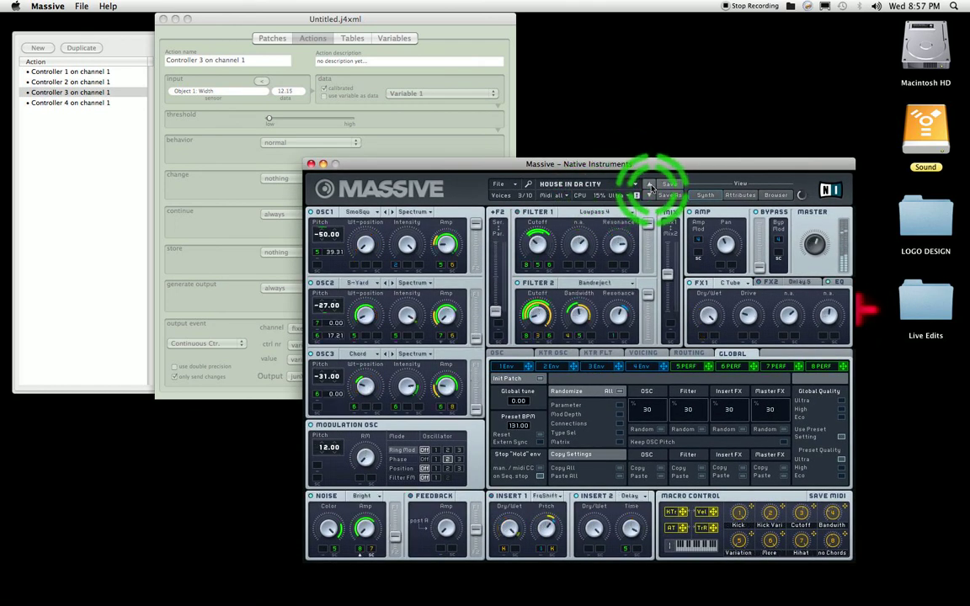
left_click(650, 186)
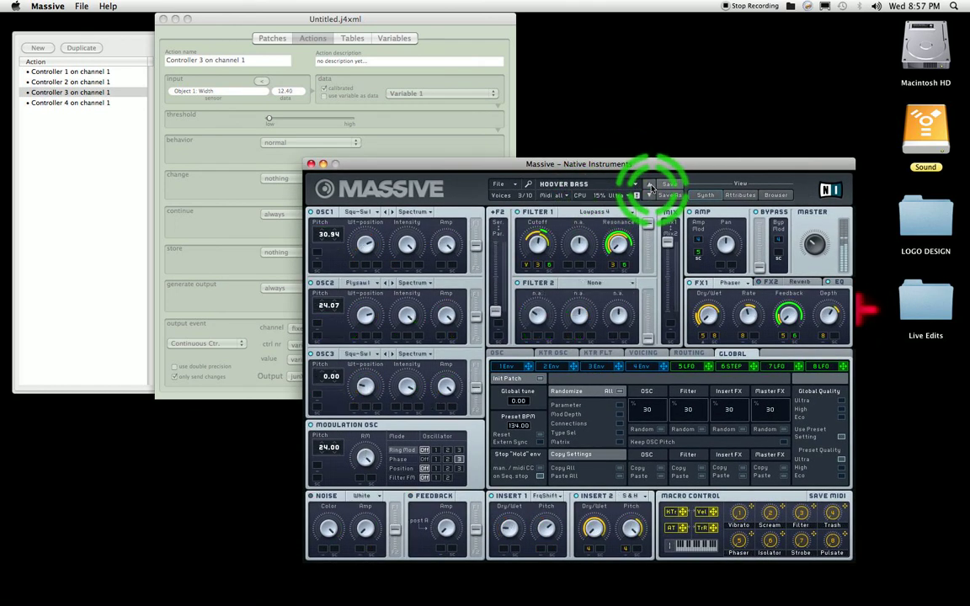
left_click(650, 185)
left_click_drag(570, 163, 712, 239)
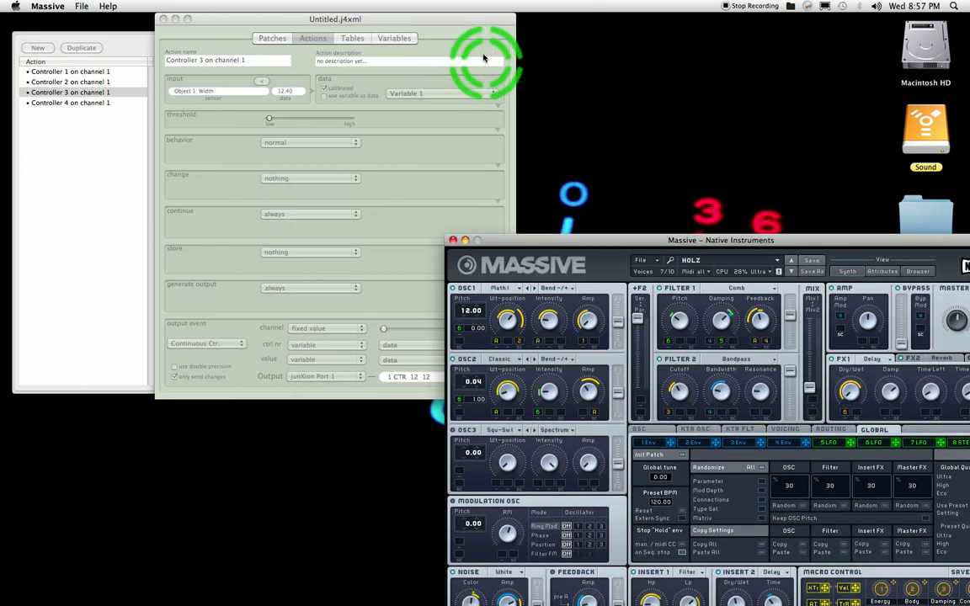
left_click(471, 27)
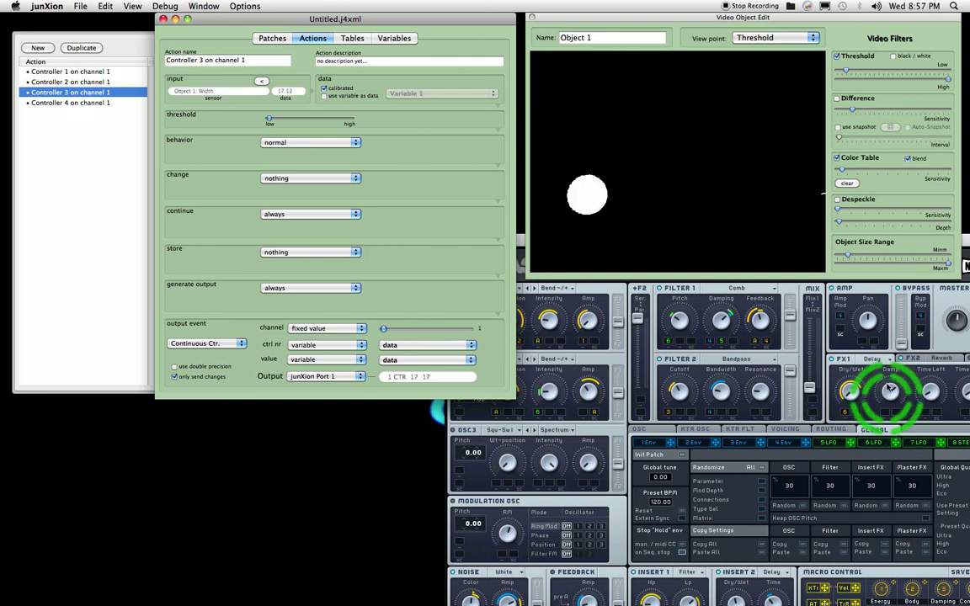
Switch Massive to the HOUSE IN DA CITY preset and return to junXion's tracking view
left_click(888, 365)
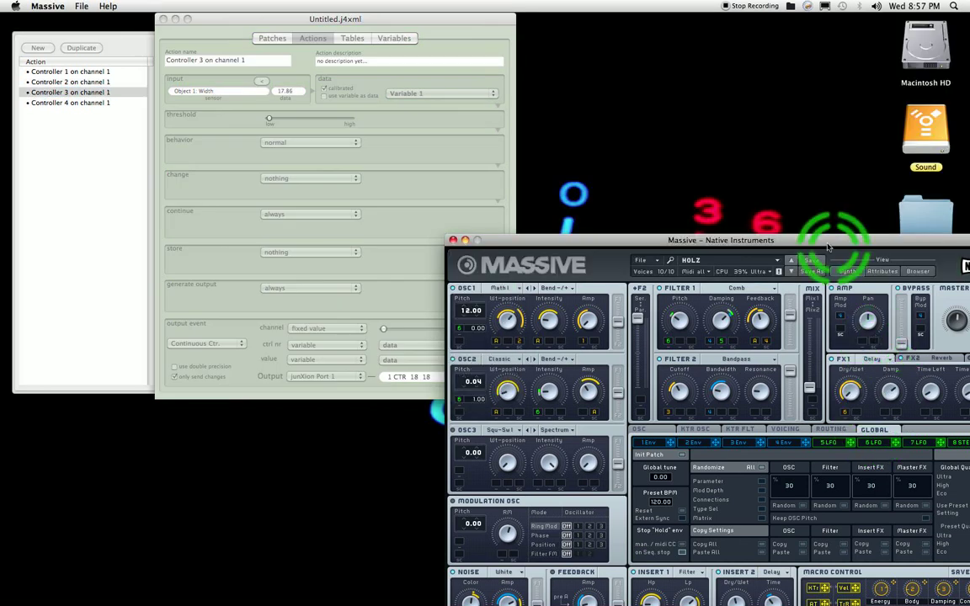
left_click(791, 273)
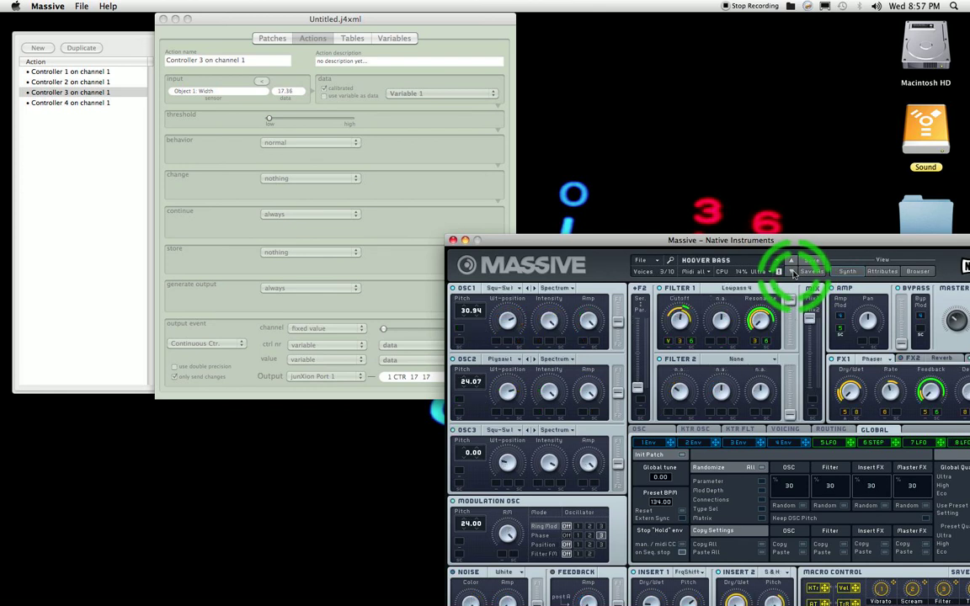
left_click(792, 274)
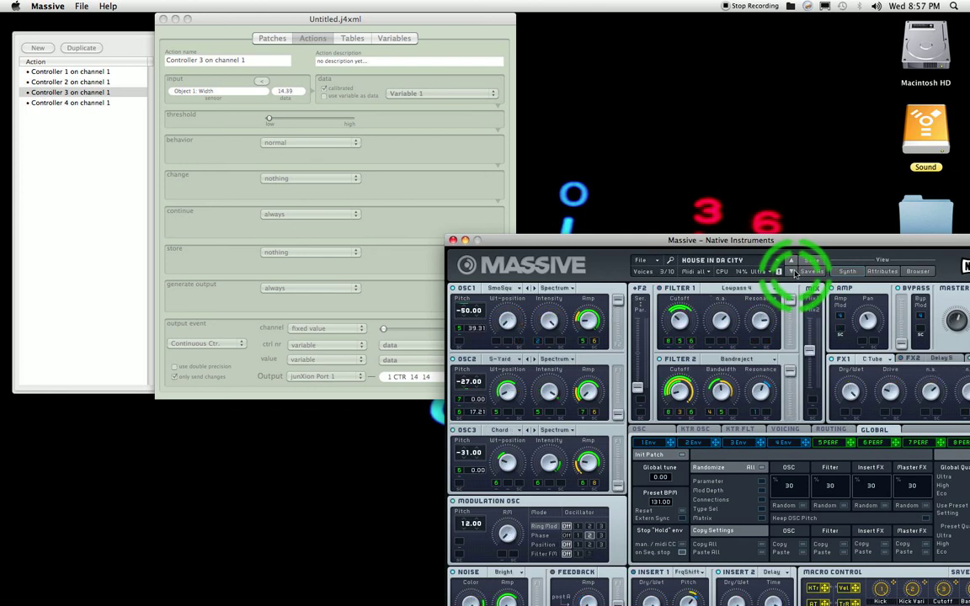
left_click(476, 27)
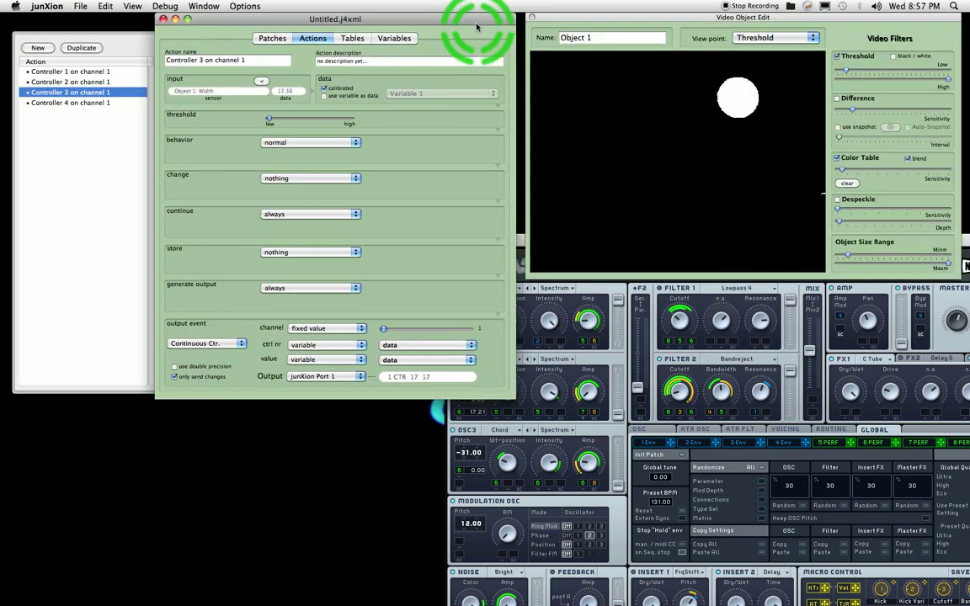